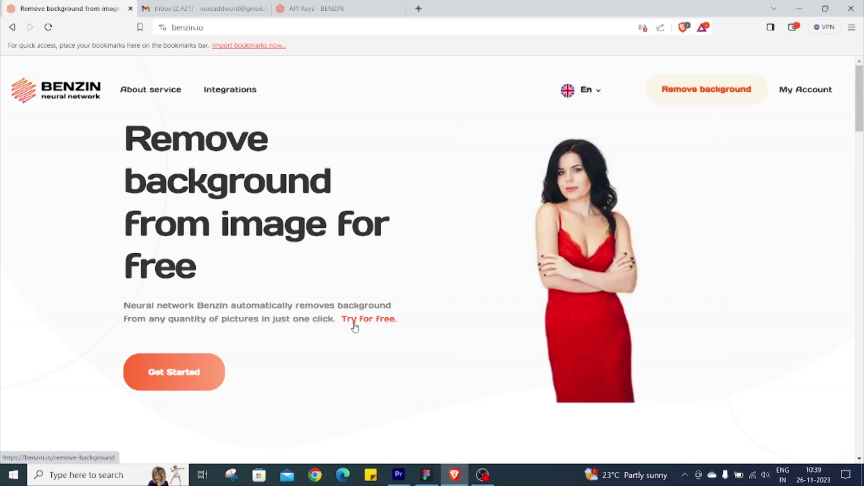
- Look over the BENZIN home page describing its image background removal service
scroll(254, 232, down, 1)
scroll(255, 232, down, 2)
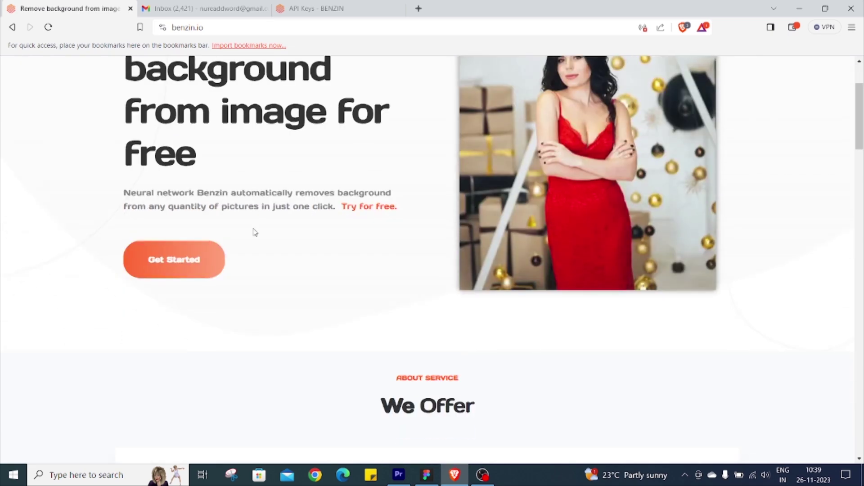
scroll(553, 220, up, 3)
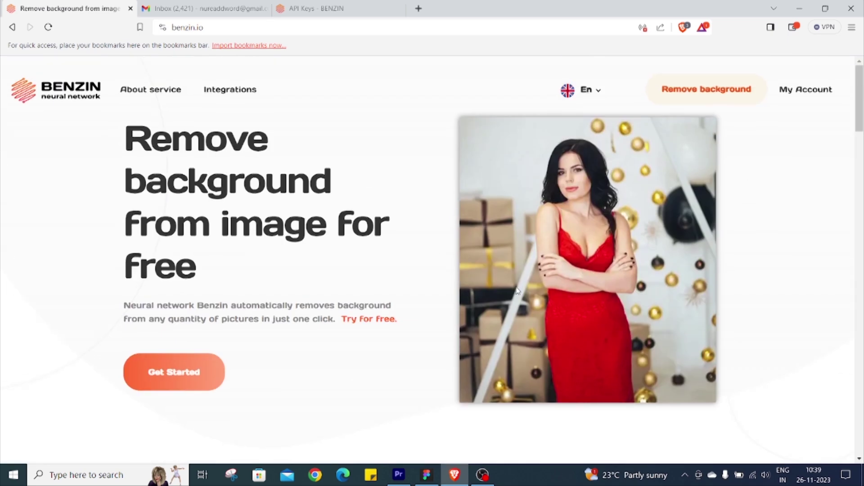
scroll(516, 277, down, 7)
scroll(517, 279, down, 3)
scroll(517, 280, up, 10)
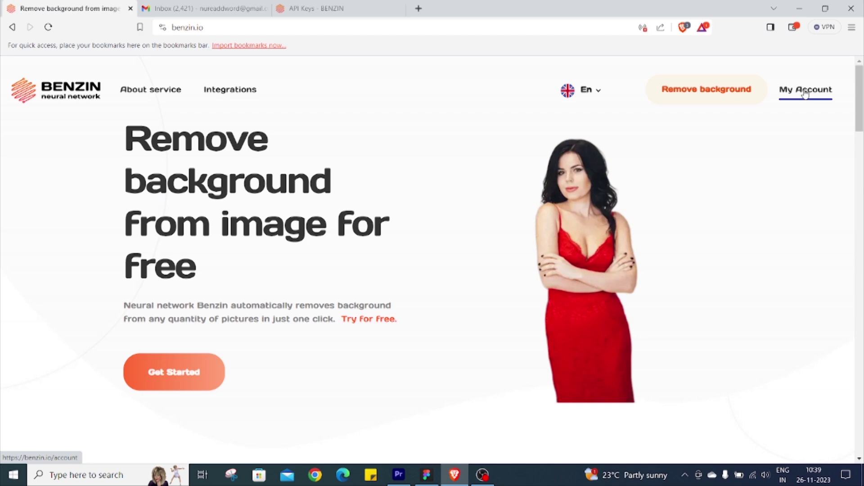
- Open the BENZIN API Keys page and select the current API key text
click(323, 13)
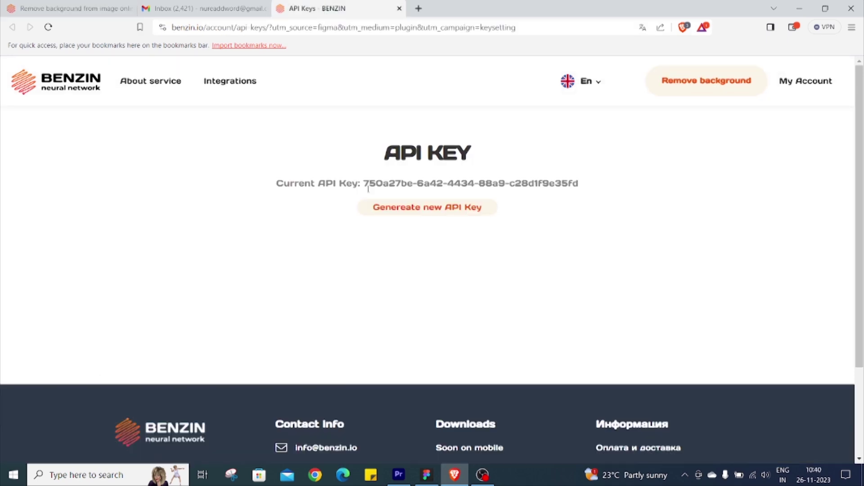
drag(581, 186, 246, 188)
drag(363, 184, 581, 176)
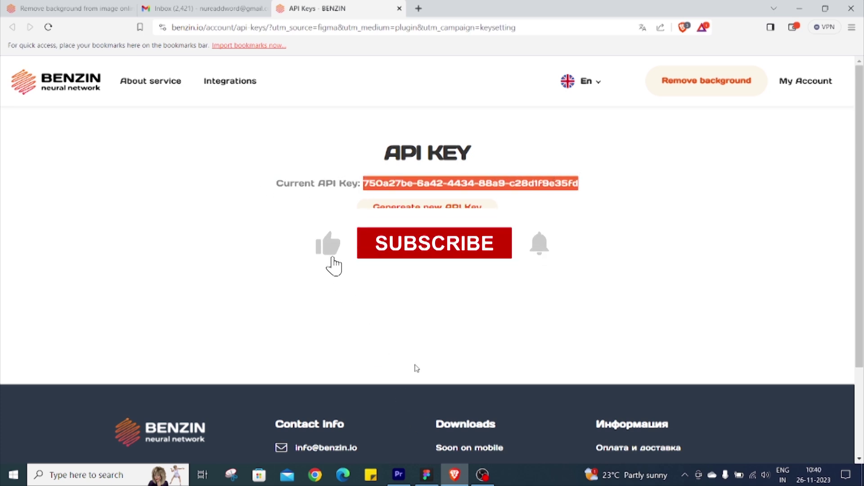
- Switch to Figma and view the details of the "BENZIN - remove background for free" plugin in the resources
click(427, 482)
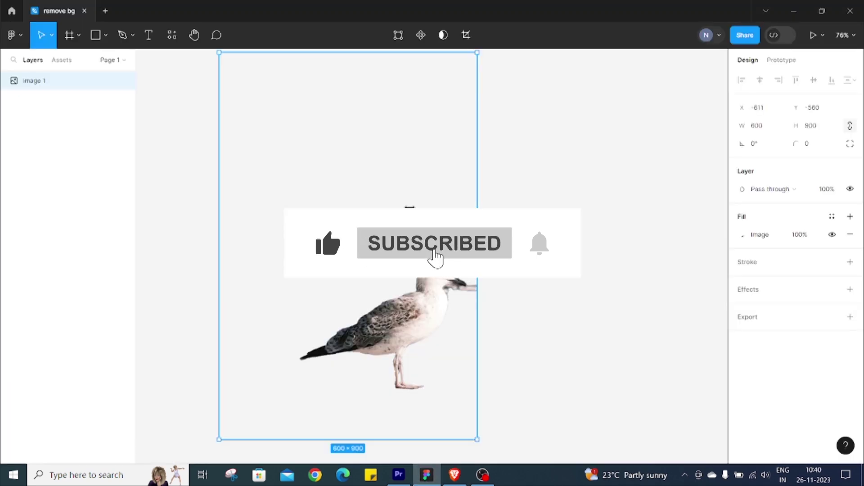
click(552, 160)
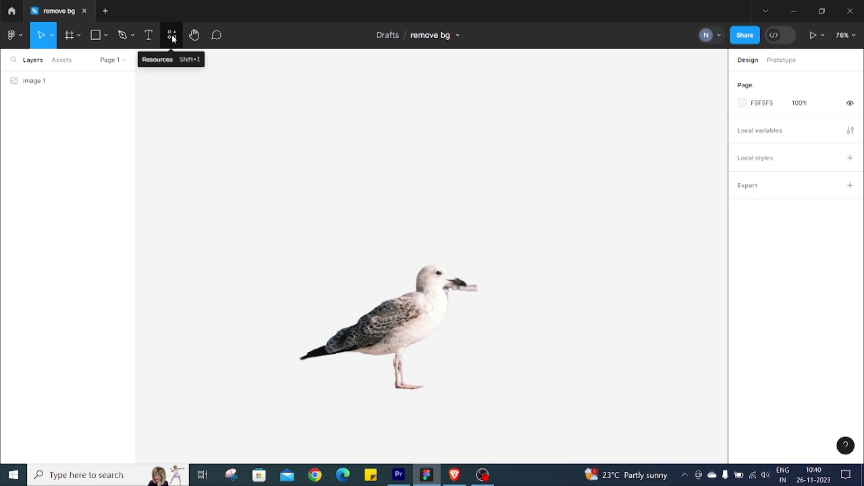
click(258, 333)
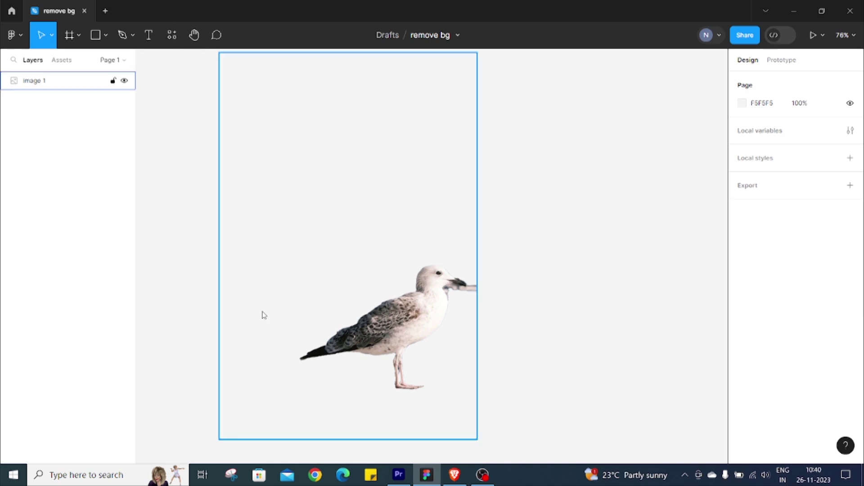
key(shift+i)
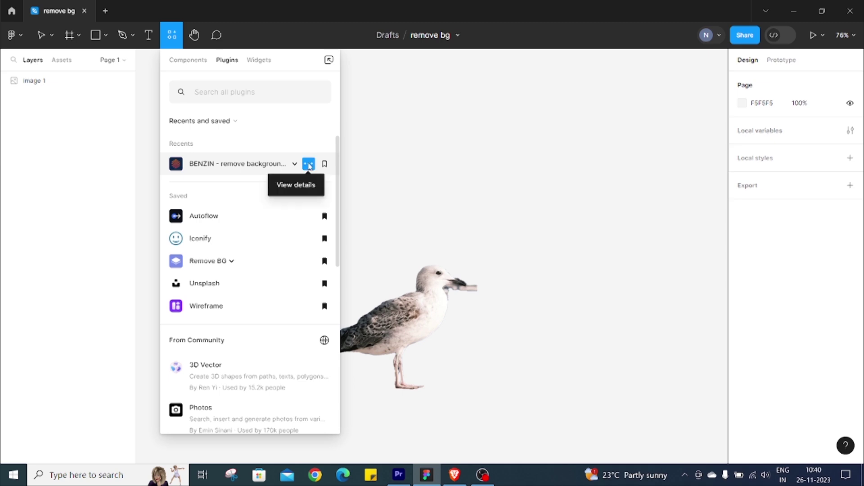
click(291, 187)
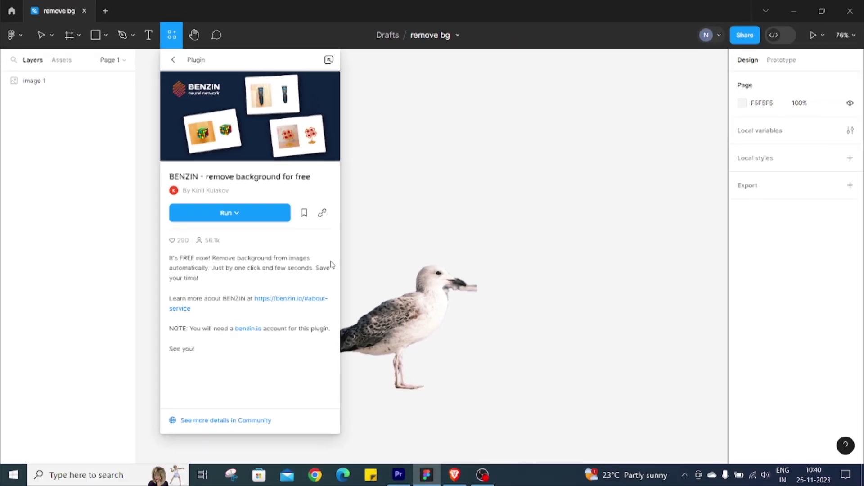
click(415, 214)
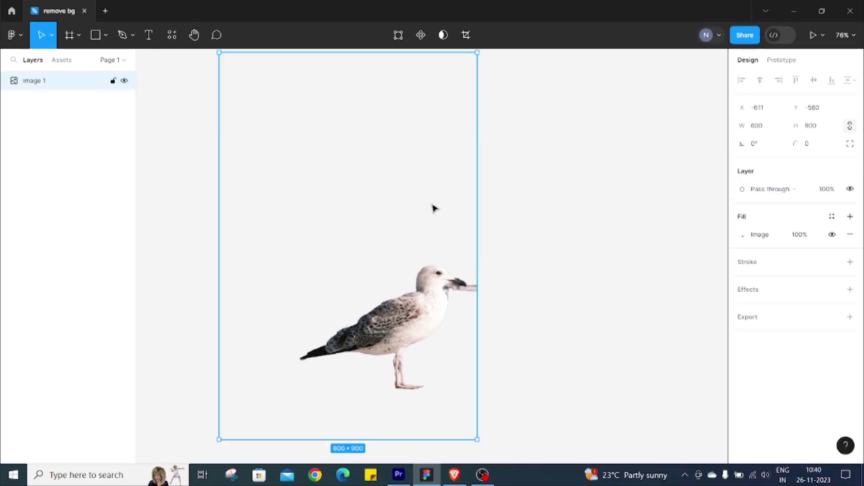
- Move the seagull image slightly right and down on the canvas and deselect it
click(580, 264)
click(318, 334)
key(Escape)
click(403, 327)
drag(380, 318, 400, 324)
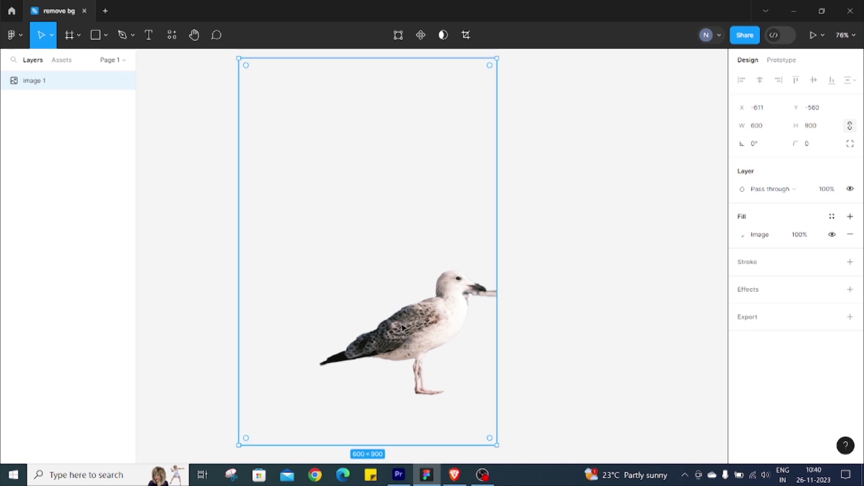
click(525, 378)
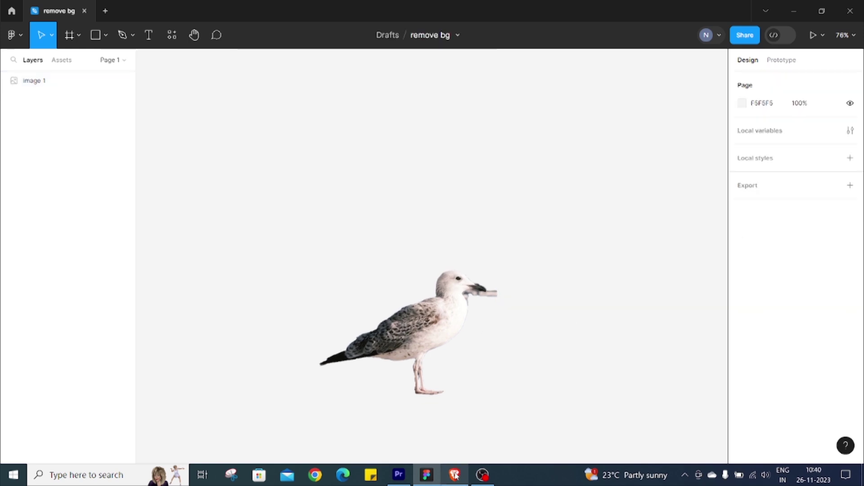
- Switch to Brave and run an image search for "image" in a new tab
click(454, 474)
key(ctrl+t)
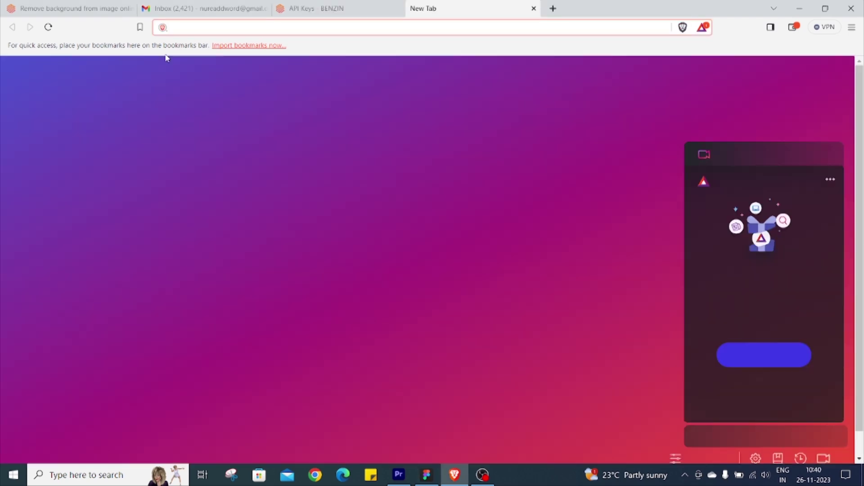
text(image)
key(Return)
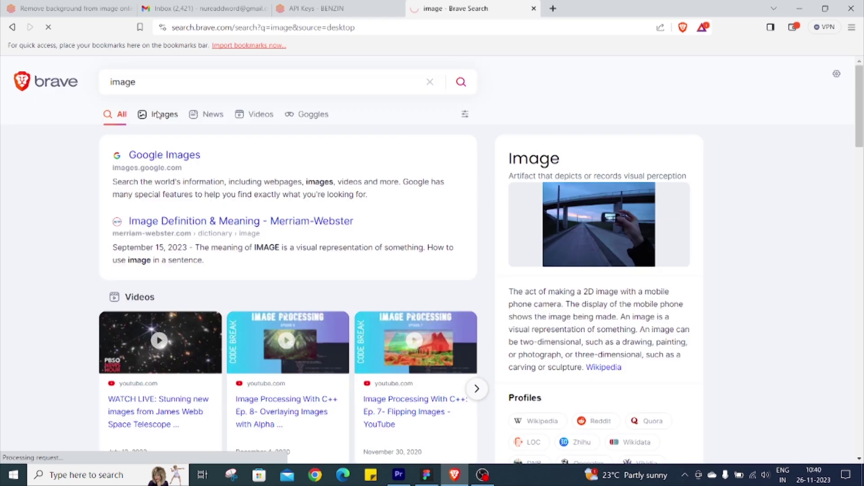
click(158, 115)
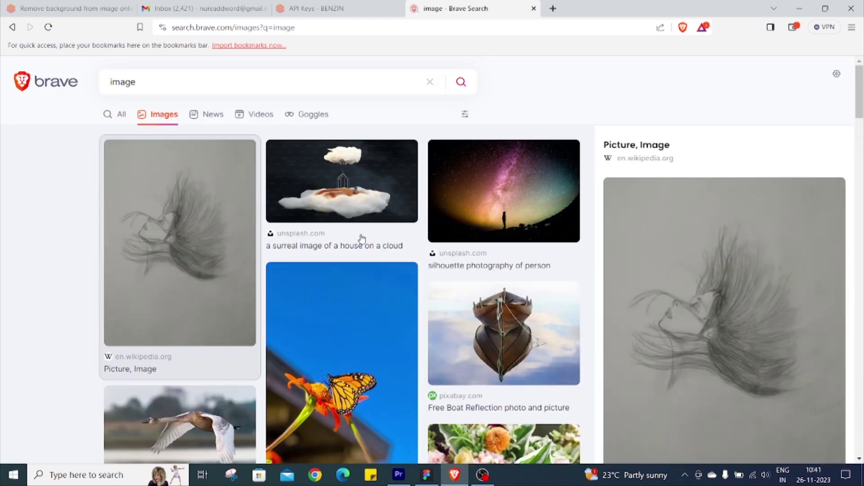
- Copy the flying swan photo from the image search results
scroll(501, 238, down, 7)
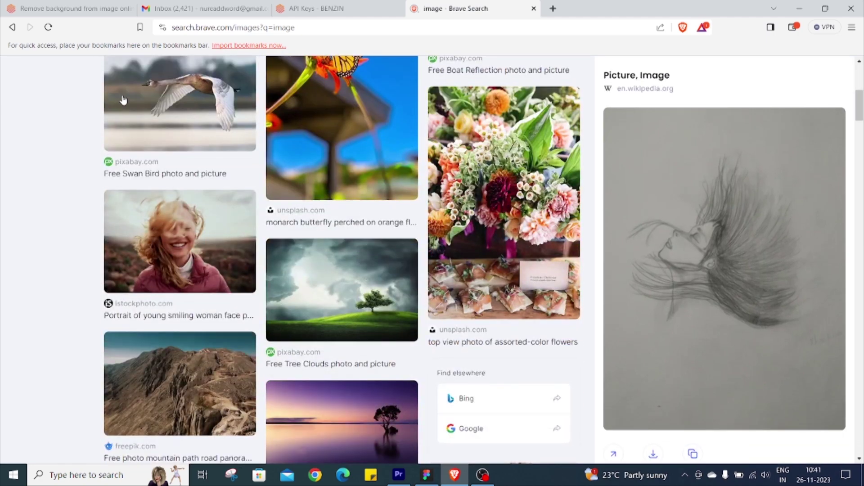
right_click(138, 88)
click(178, 121)
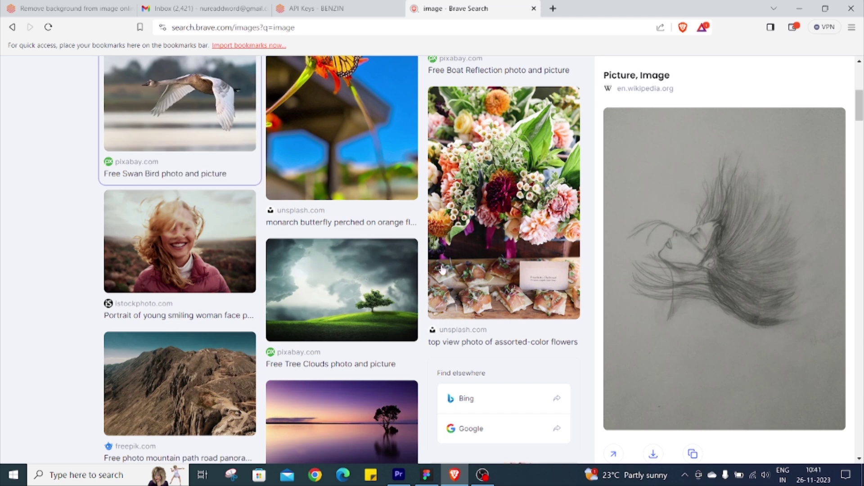
- Switch to Figma and paste the swan photo onto the empty canvas to the right of the seagull
click(434, 480)
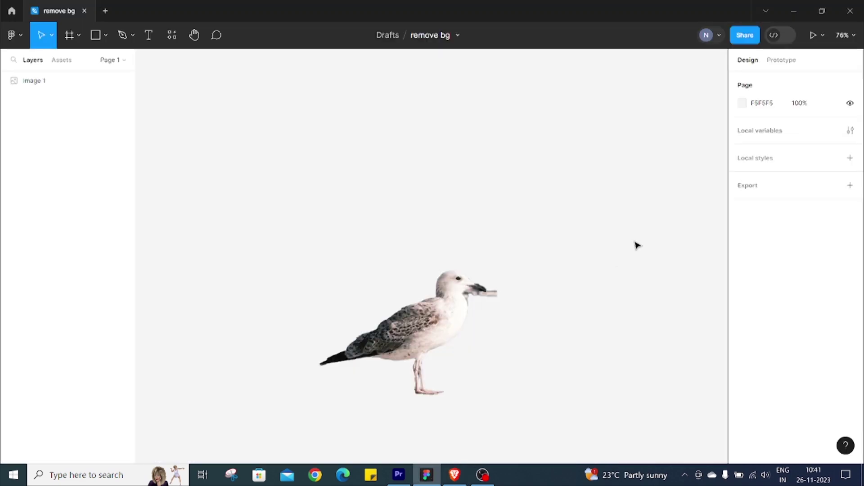
scroll(468, 262, right, 3)
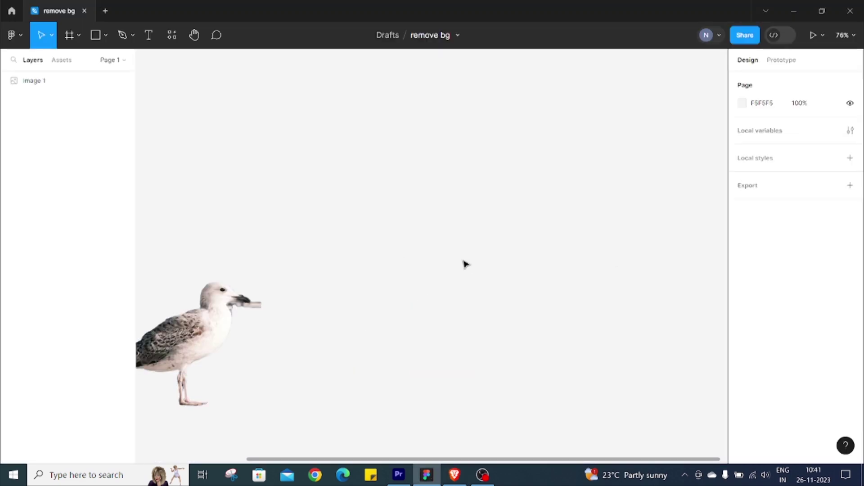
key(ctrl+v)
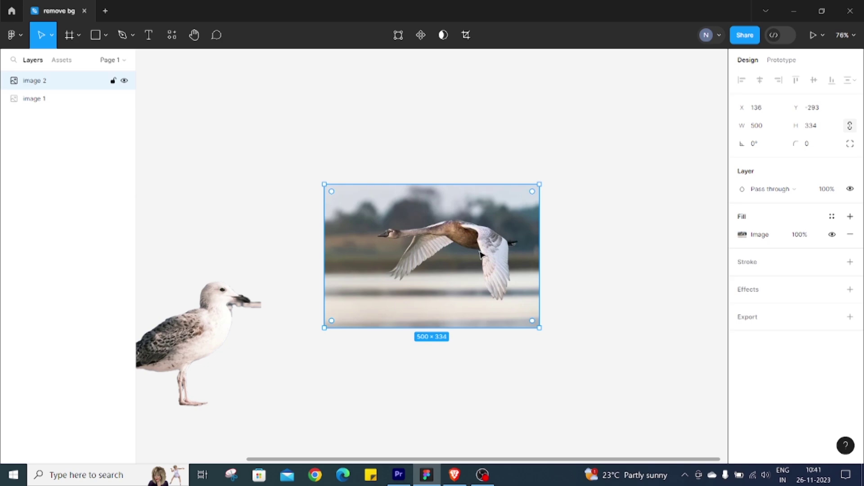
- Remove the swan photo's background with the BENZIN plugin's Remove background command
right_click(480, 254)
mouse_move(450, 357)
mouse_move(585, 357)
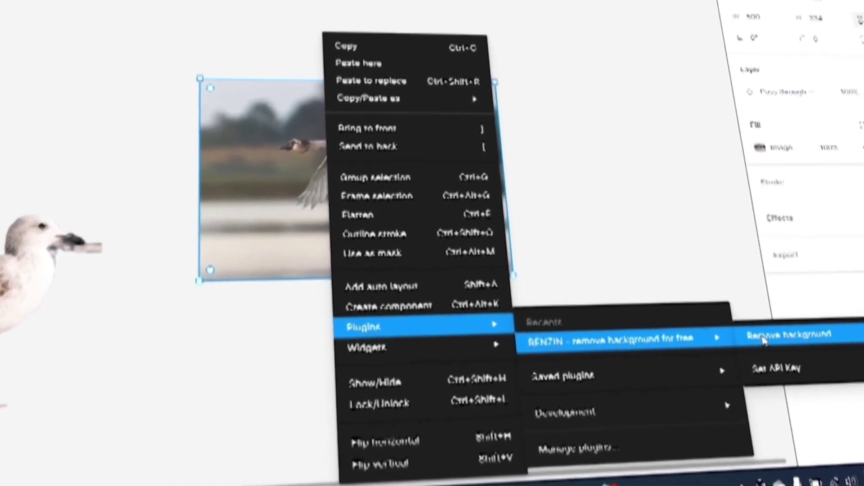
click(769, 356)
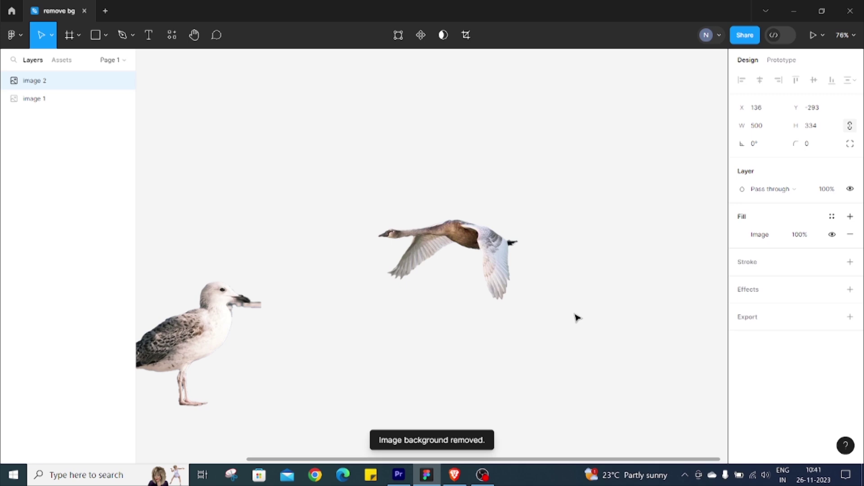
- Move the swan cutout up and left above the seagull, to about X -141, Y -451, and deselect it
drag(493, 249, 398, 182)
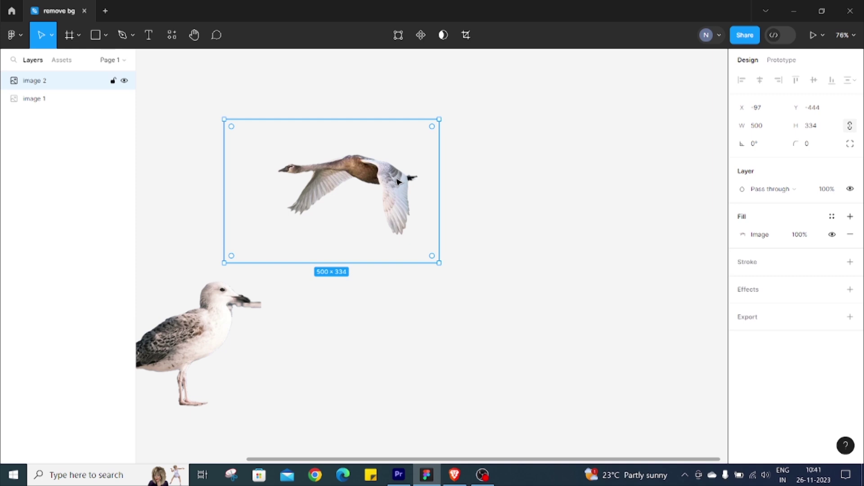
drag(391, 189, 376, 186)
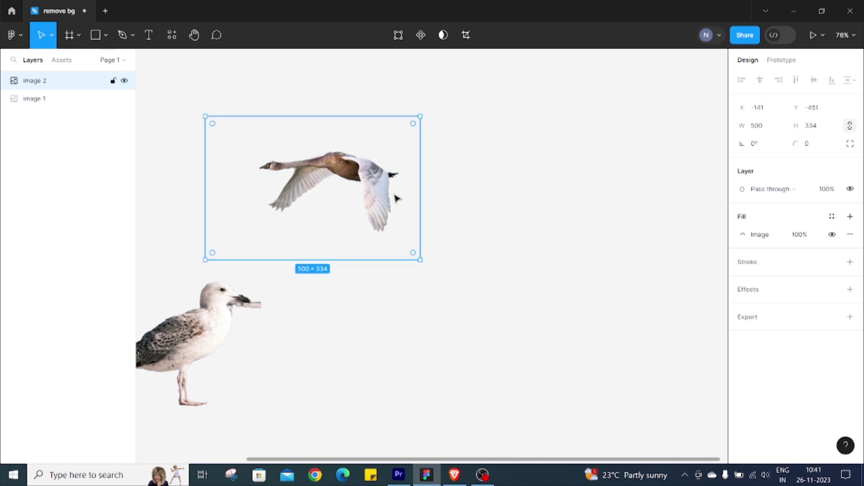
click(430, 195)
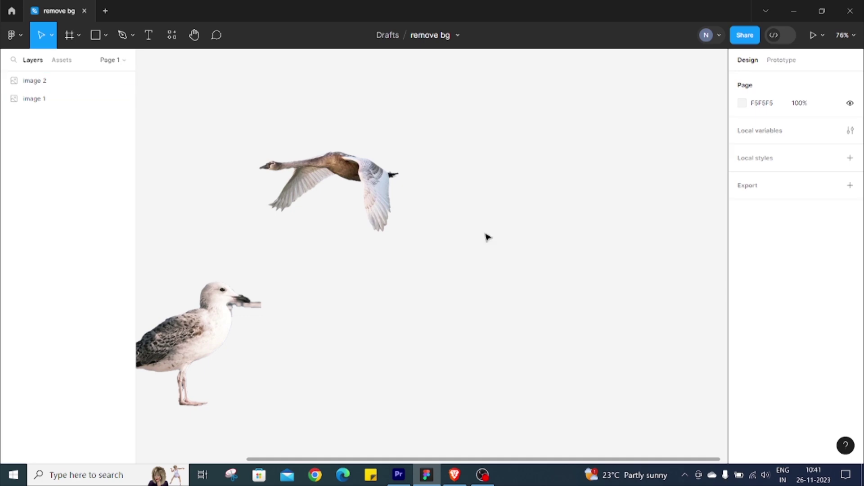
- Switch to Brave and copy the enlarged photo of the woman drinking from a jug from the image search results
click(454, 475)
scroll(388, 270, down, 10)
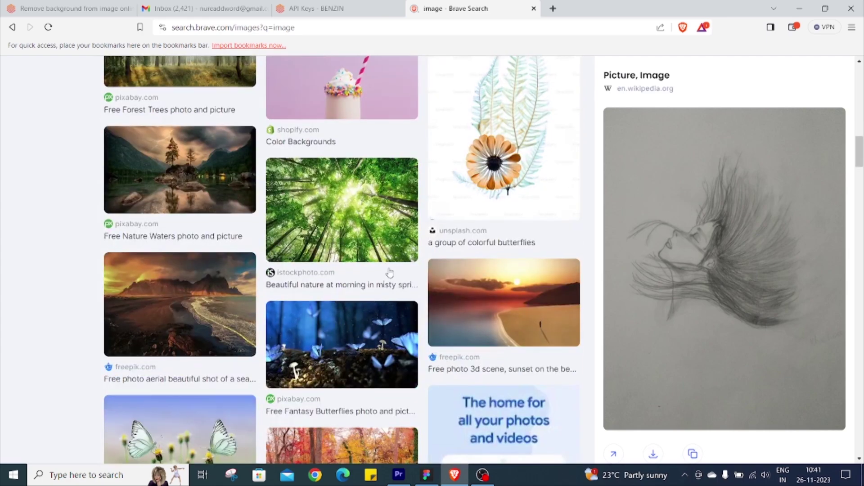
scroll(390, 272, up, 5)
scroll(389, 273, down, 12)
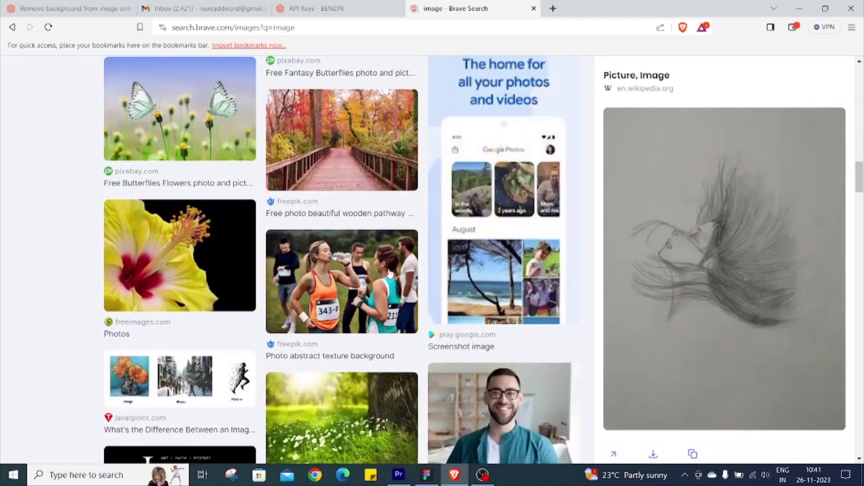
scroll(390, 273, down, 3)
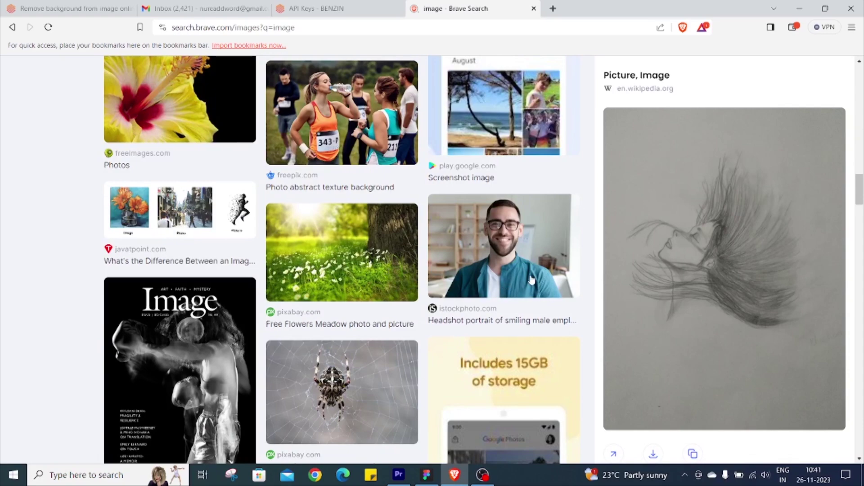
scroll(532, 280, down, 6)
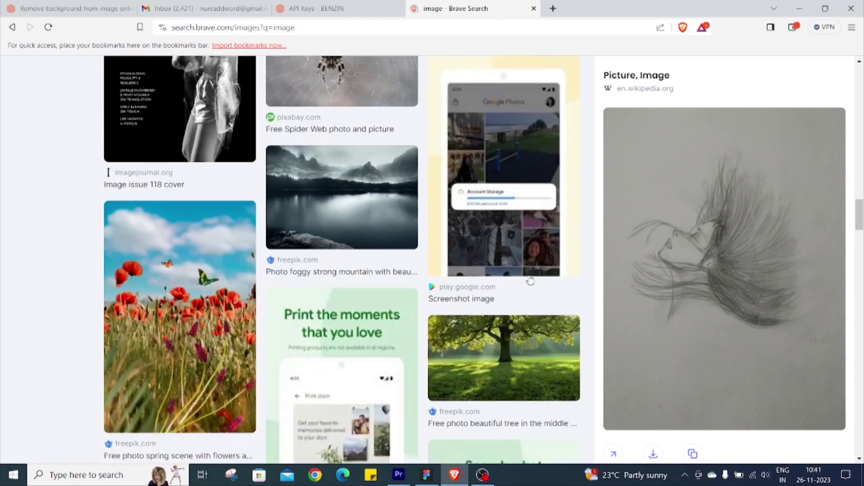
scroll(530, 281, down, 6)
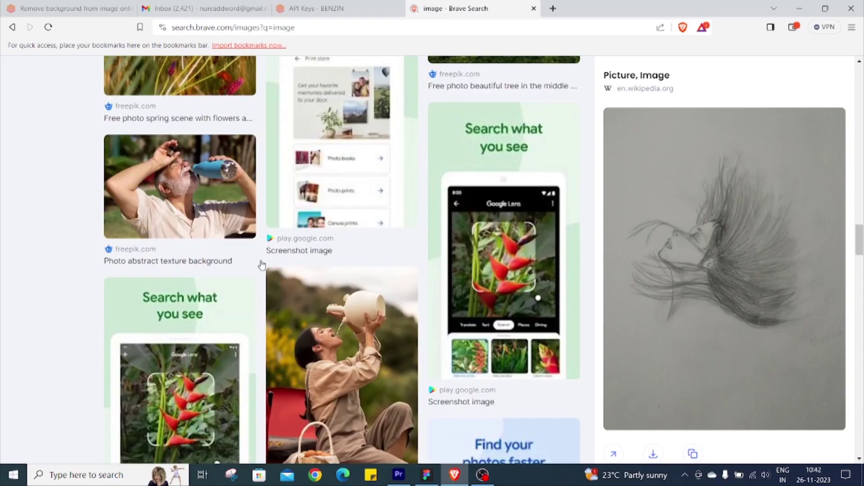
scroll(368, 283, down, 2)
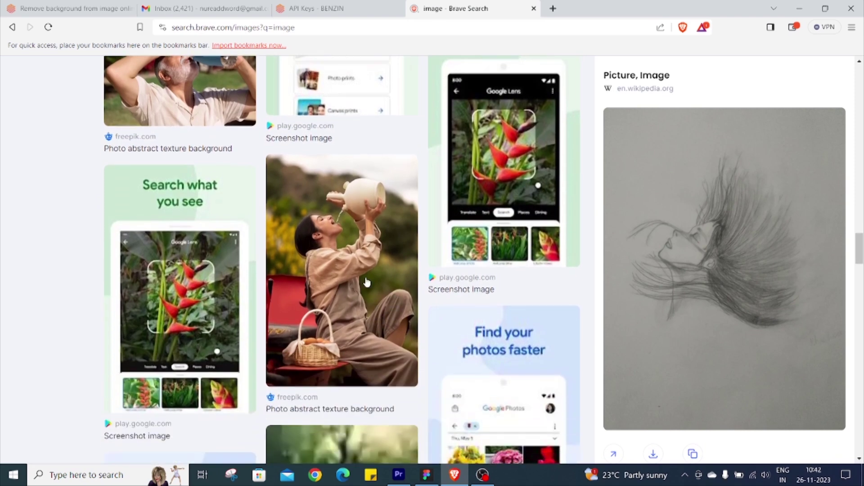
click(367, 282)
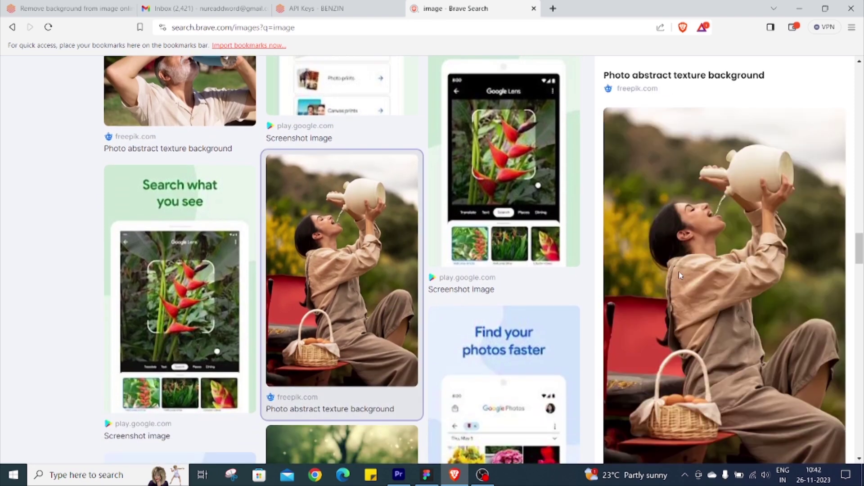
right_click(719, 283)
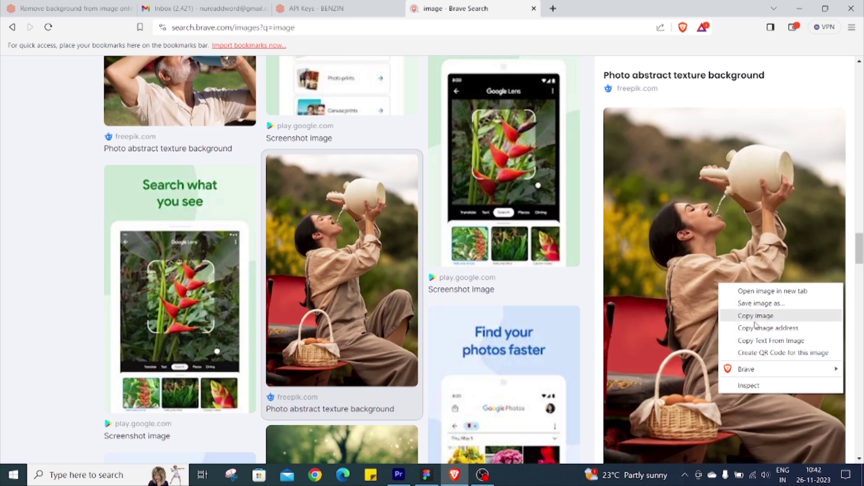
click(756, 316)
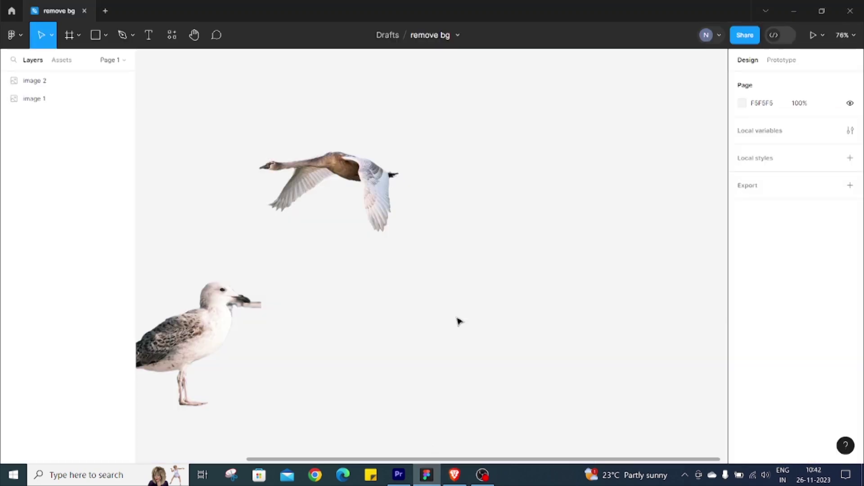
- Switch to Figma and paste the photo of the woman with the jug right of the birds, at about X 419, Y -430
click(427, 475)
key(ctrl+v)
drag(457, 272, 557, 270)
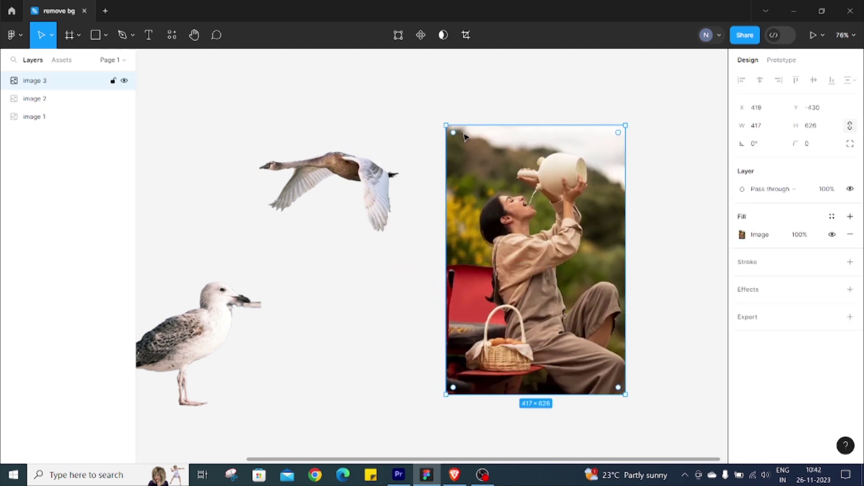
- Remove the background of the woman's photo with the BENZIN plugin's Remove background command
key(shift+i)
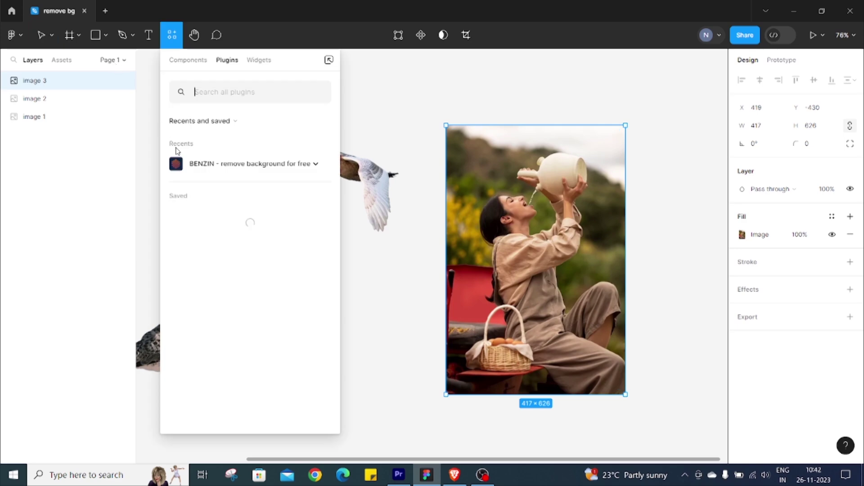
click(204, 167)
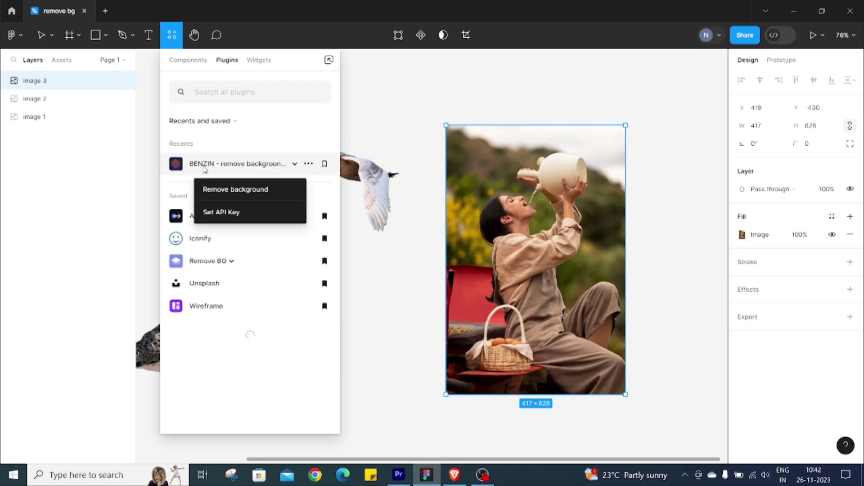
click(225, 190)
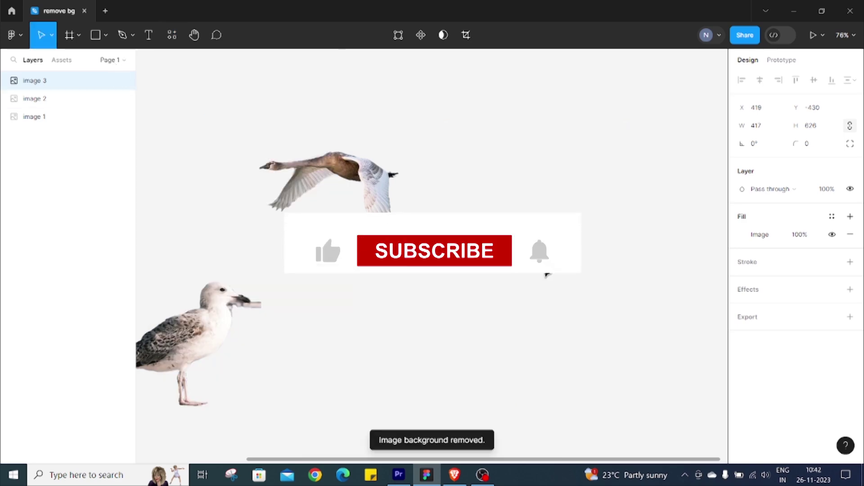
- Resize the woman cutout to about 427 × 532, cropping off the leftovers below her, and move it to about X 393, Y -437
drag(581, 287, 552, 293)
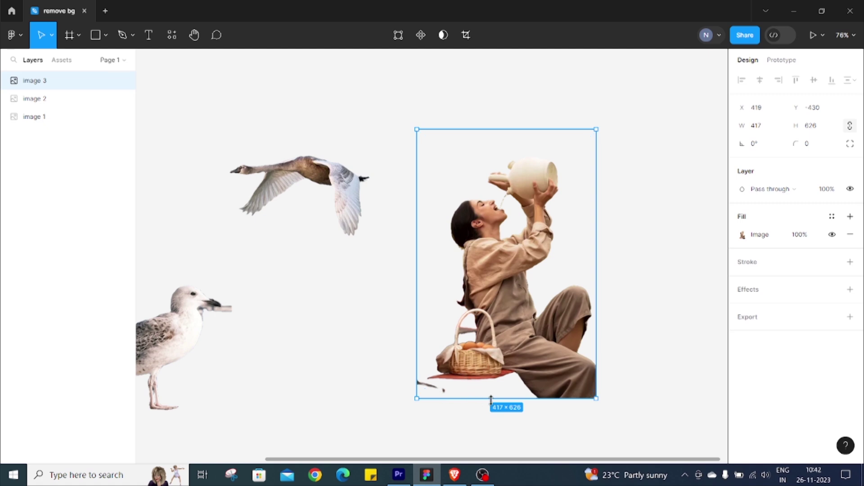
drag(492, 386, 490, 357)
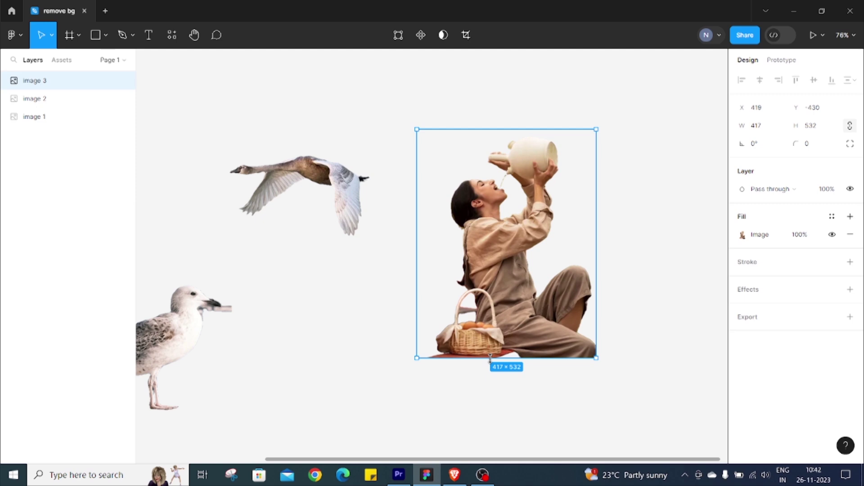
click(674, 309)
click(436, 249)
mouse_move(420, 247)
mouse_down()
mouse_move(437, 245)
mouse_move(394, 247)
mouse_move(412, 248)
mouse_up()
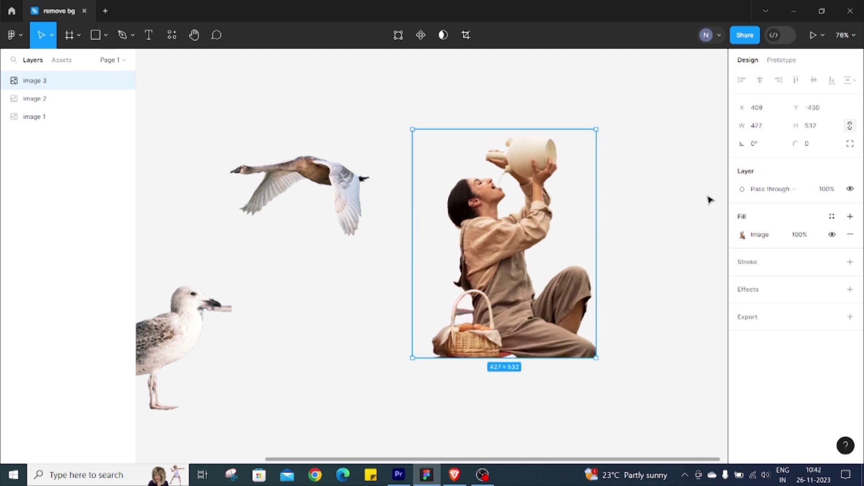
drag(517, 246, 511, 244)
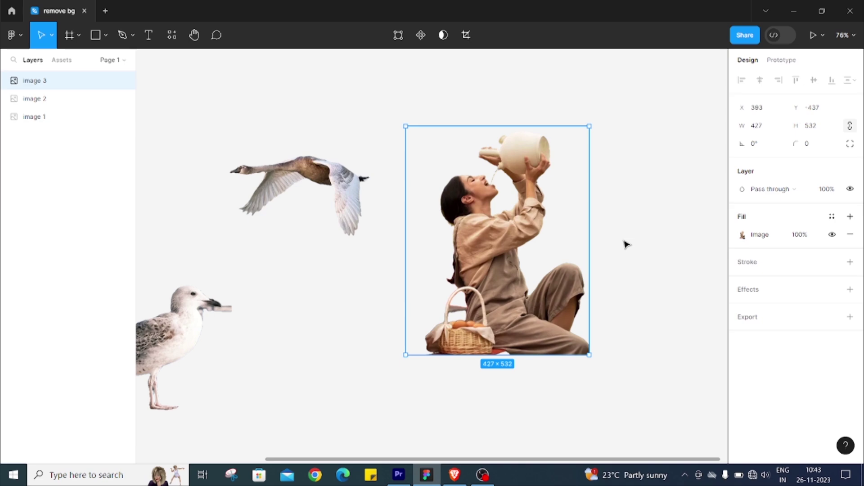